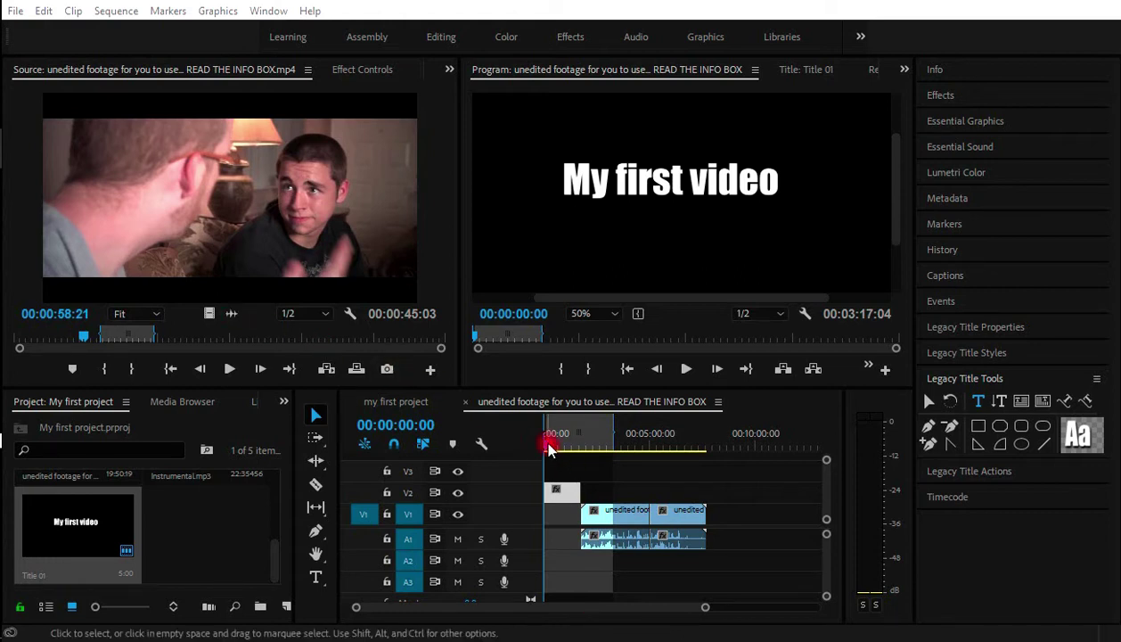
- Select the 'My first video' title clip on V2 to show its Motion and Opacity properties
mouse_move(551, 456)
left_mouse_down()
mouse_move(548, 446)
mouse_move(566, 444)
mouse_move(537, 452)
left_mouse_up()
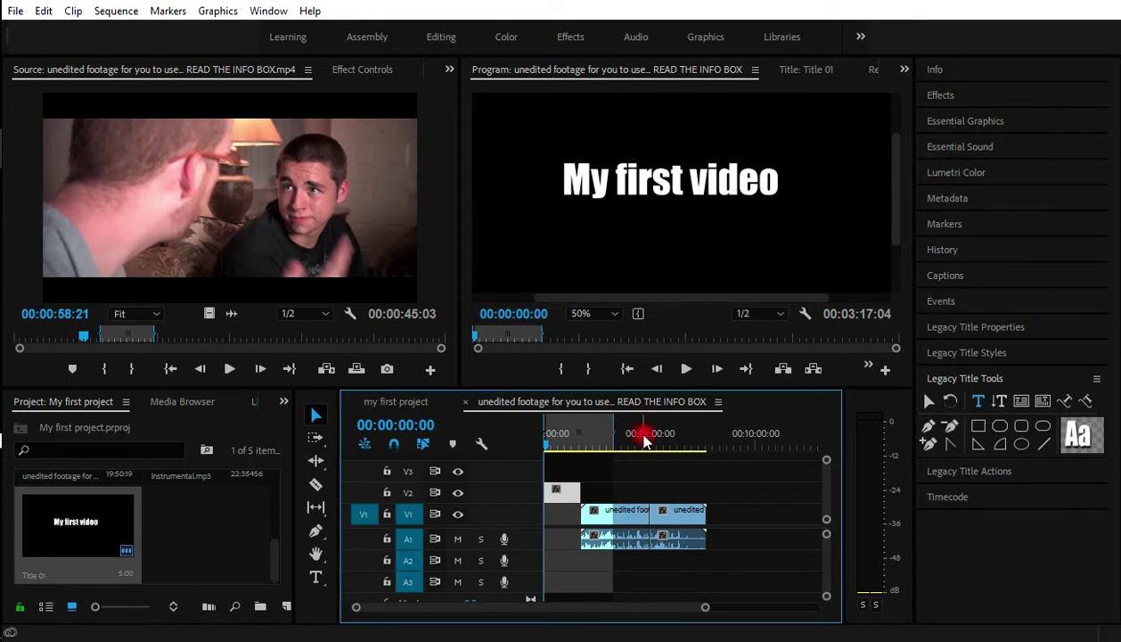
left_click(565, 499)
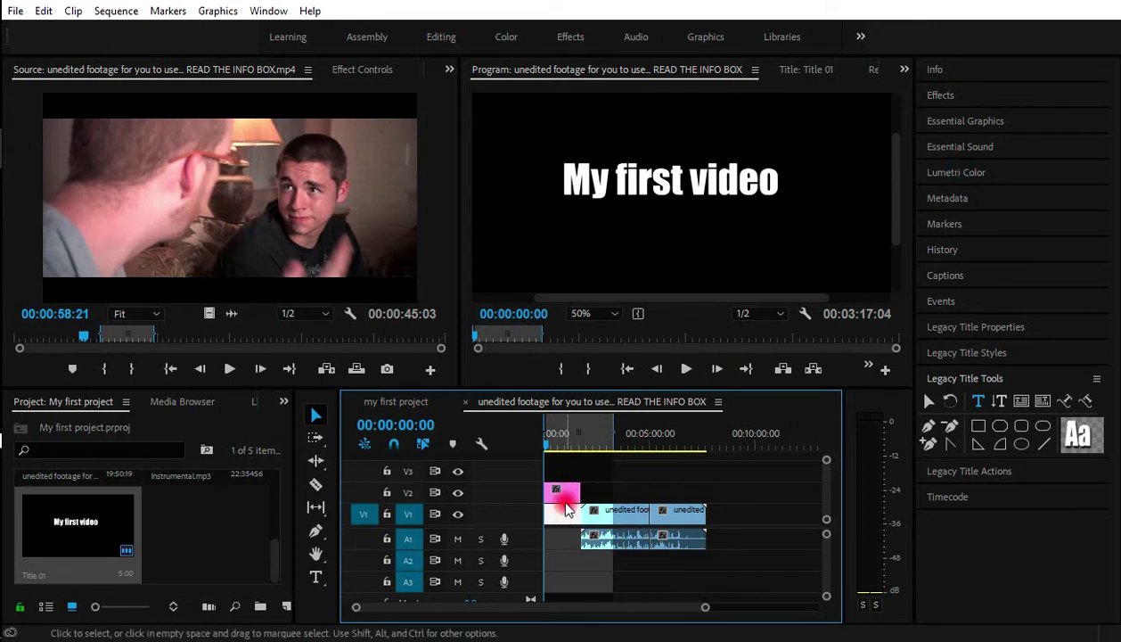
left_click(564, 502)
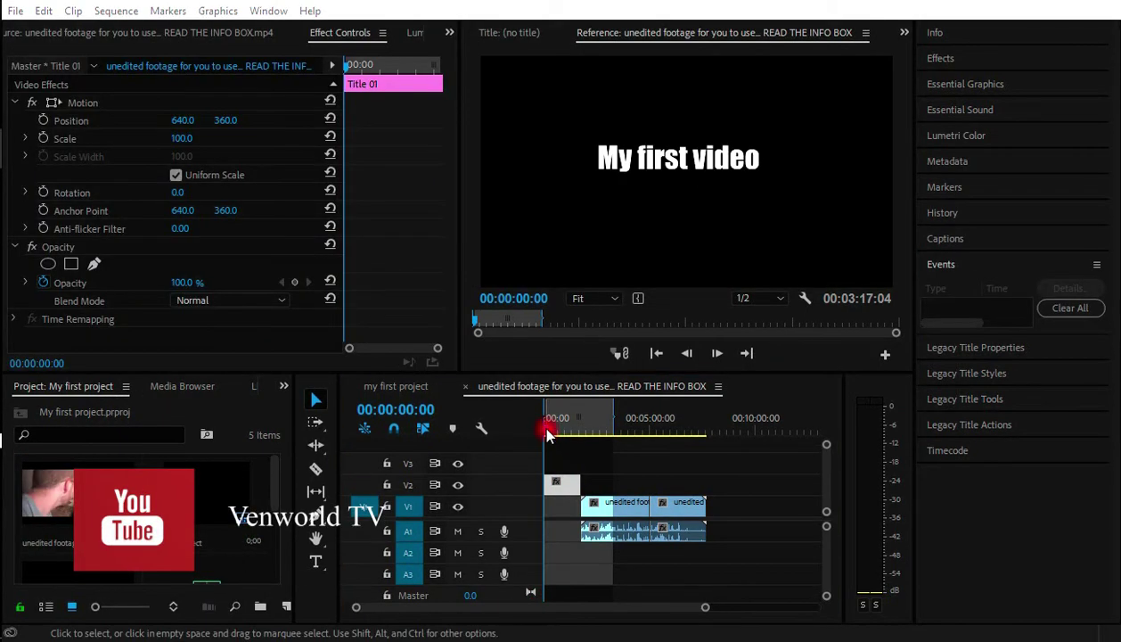
mouse_move(551, 437)
left_mouse_down()
mouse_move(551, 425)
mouse_move(533, 425)
left_mouse_up()
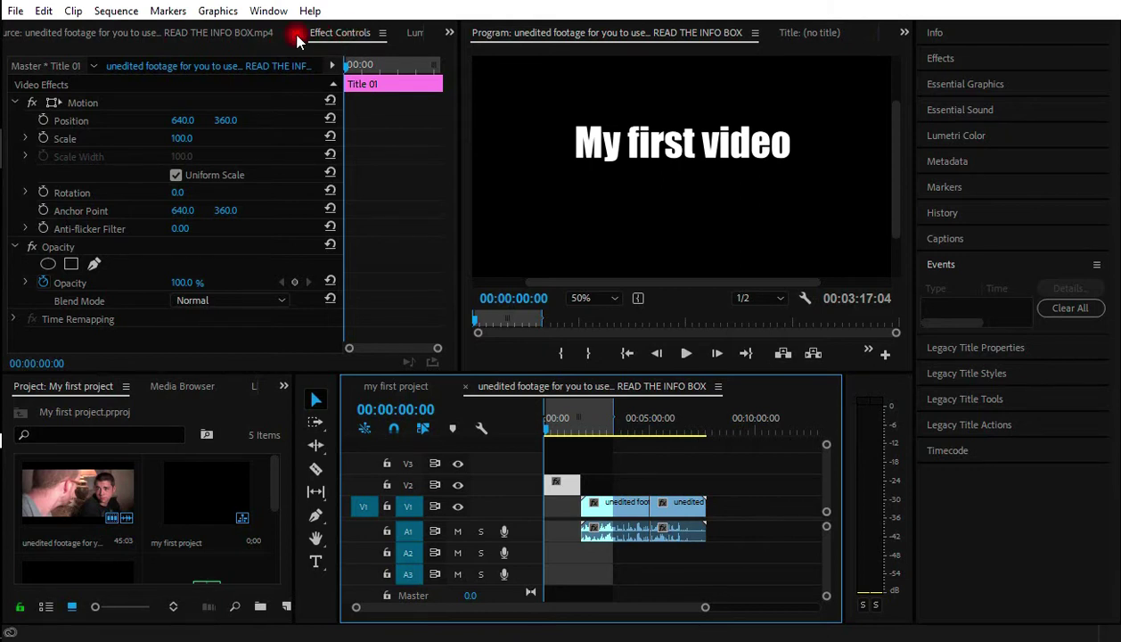
left_click(242, 36)
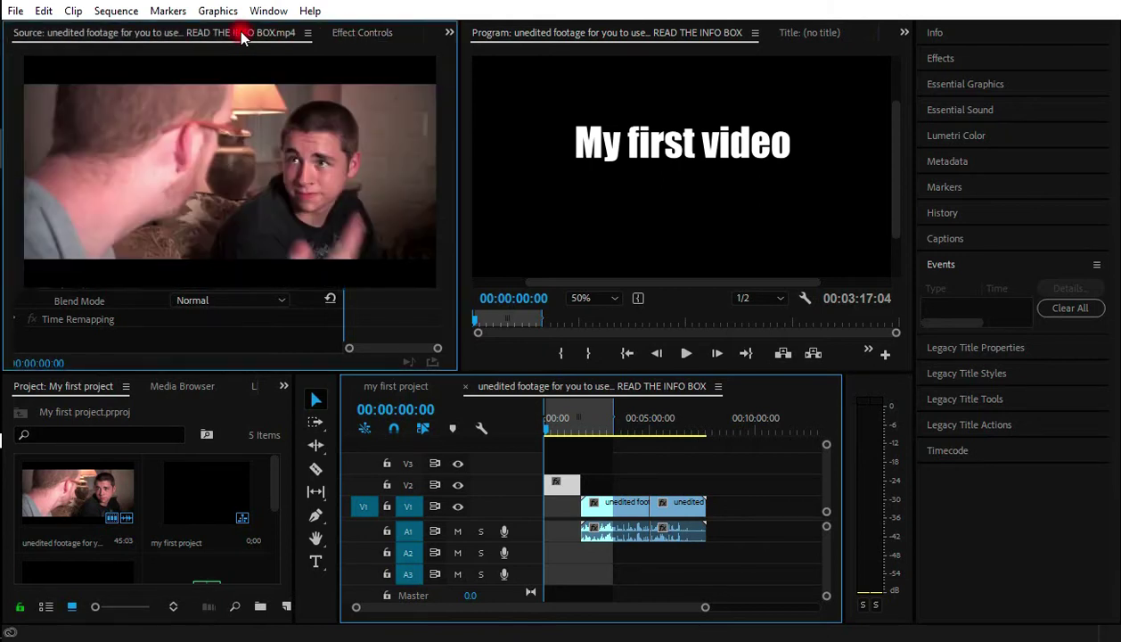
left_click(362, 34)
left_click(409, 33)
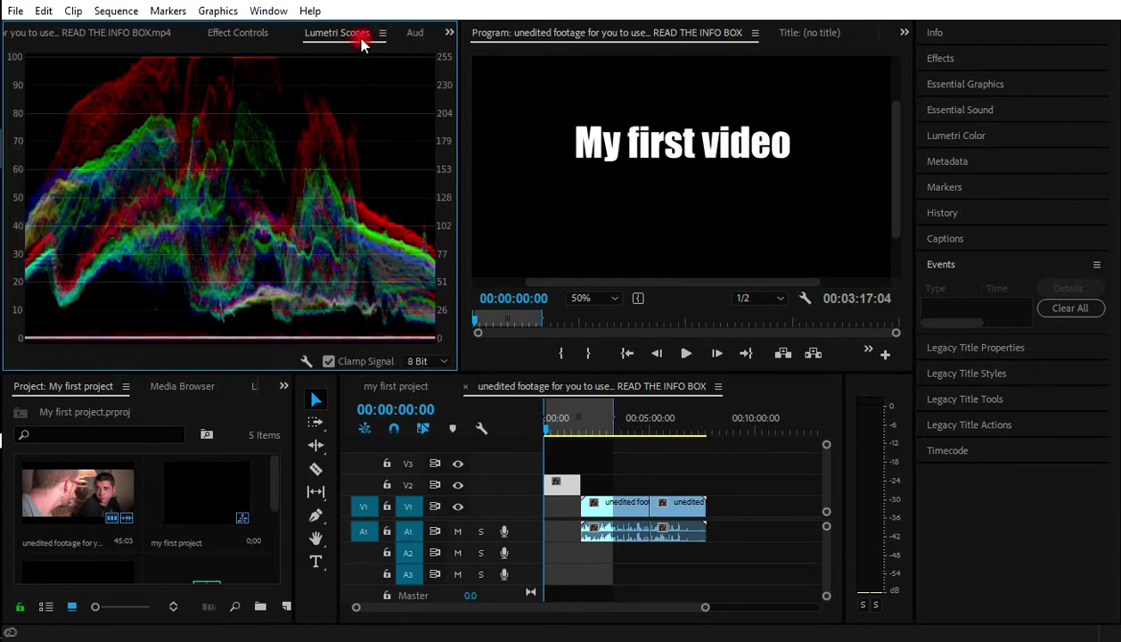
left_click(254, 33)
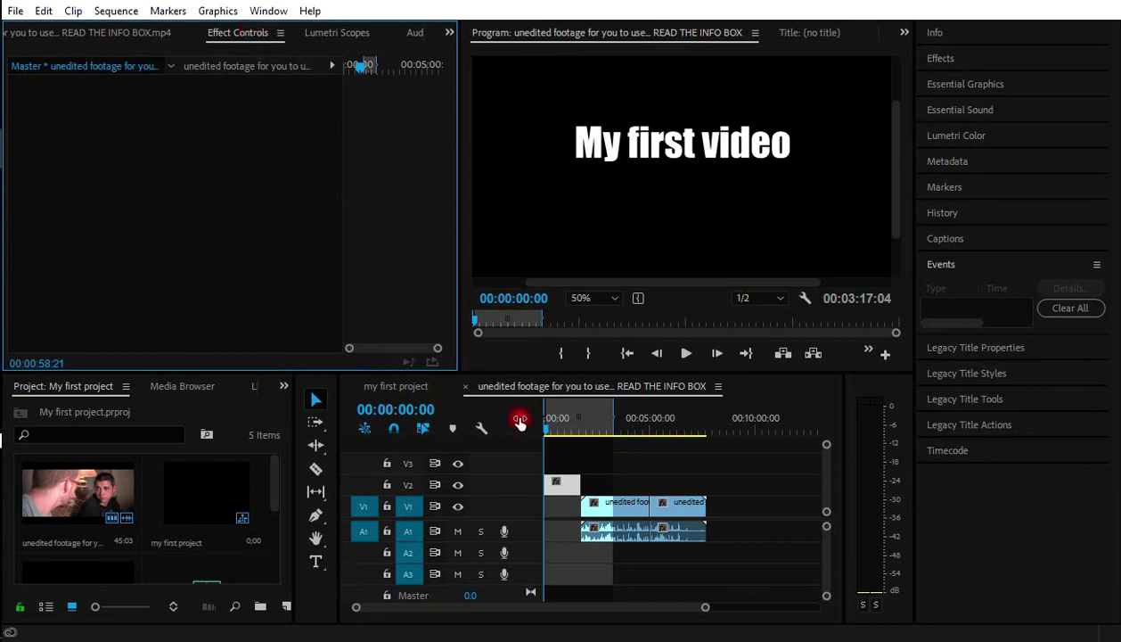
left_click(125, 34)
left_click(356, 30)
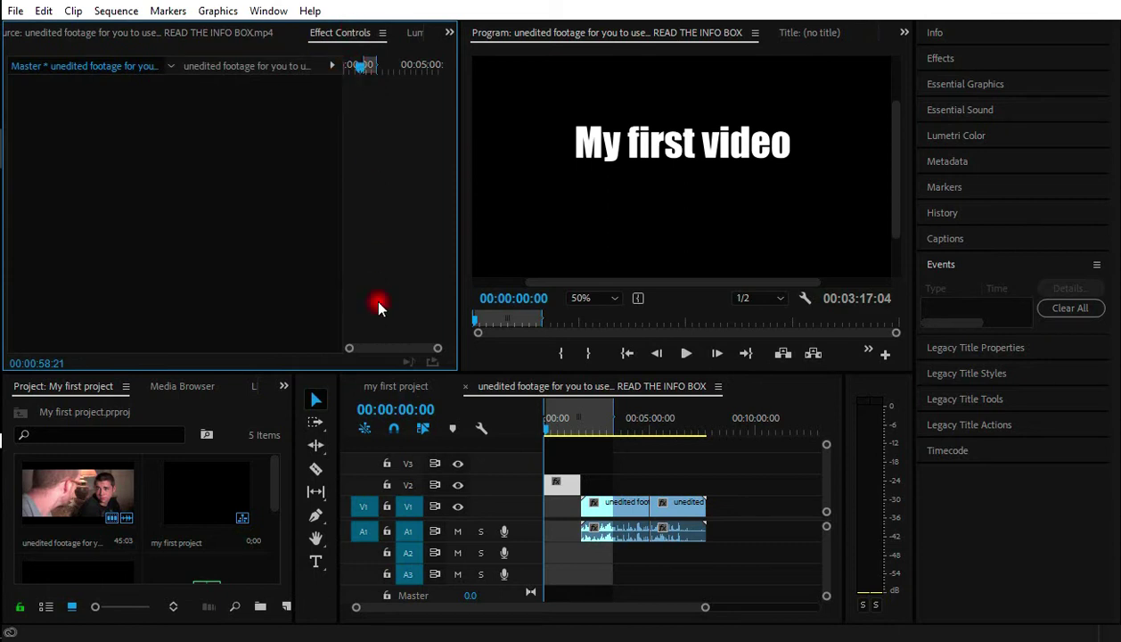
left_click(533, 613)
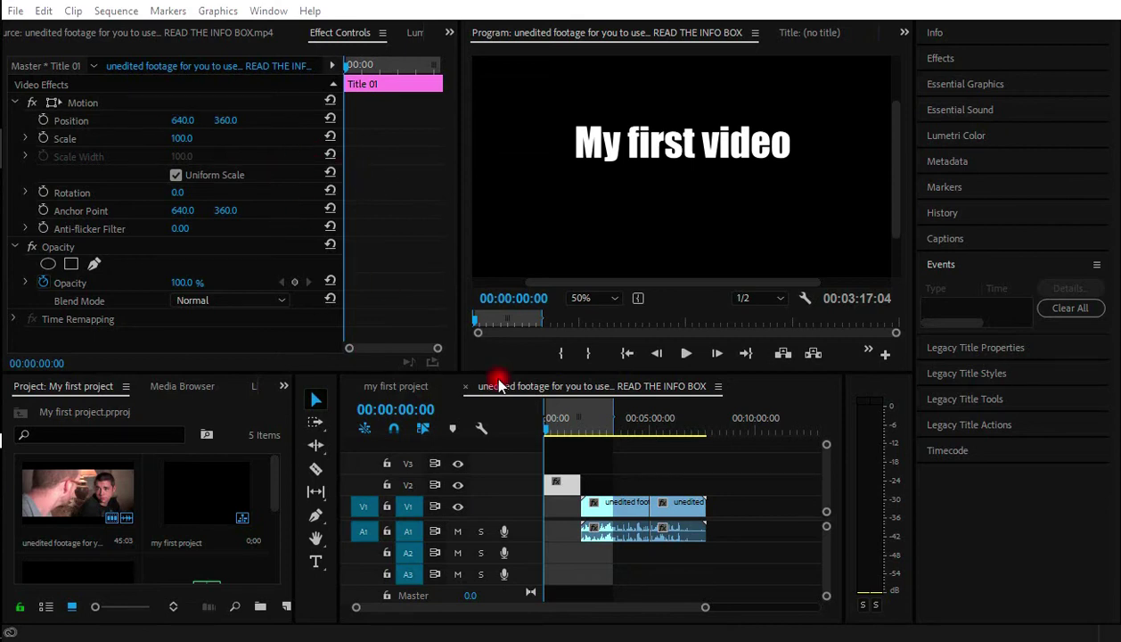
- At about 12 seconds, enable Scale animation and set the first Scale keyframe to 20
left_click_drag(545, 426, 550, 428)
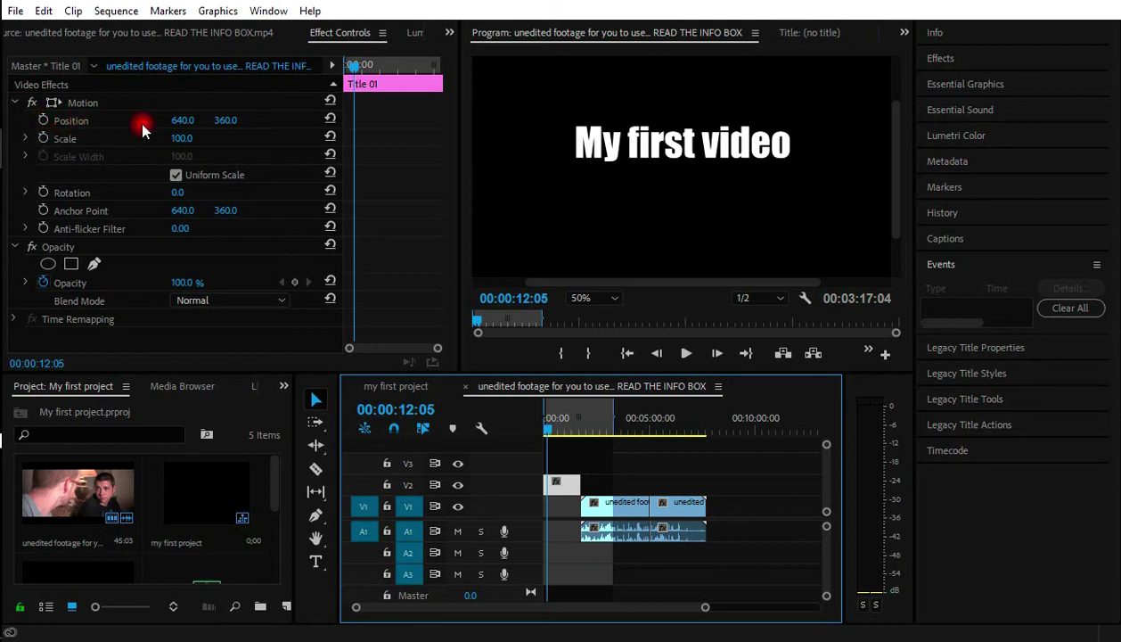
left_click(43, 139)
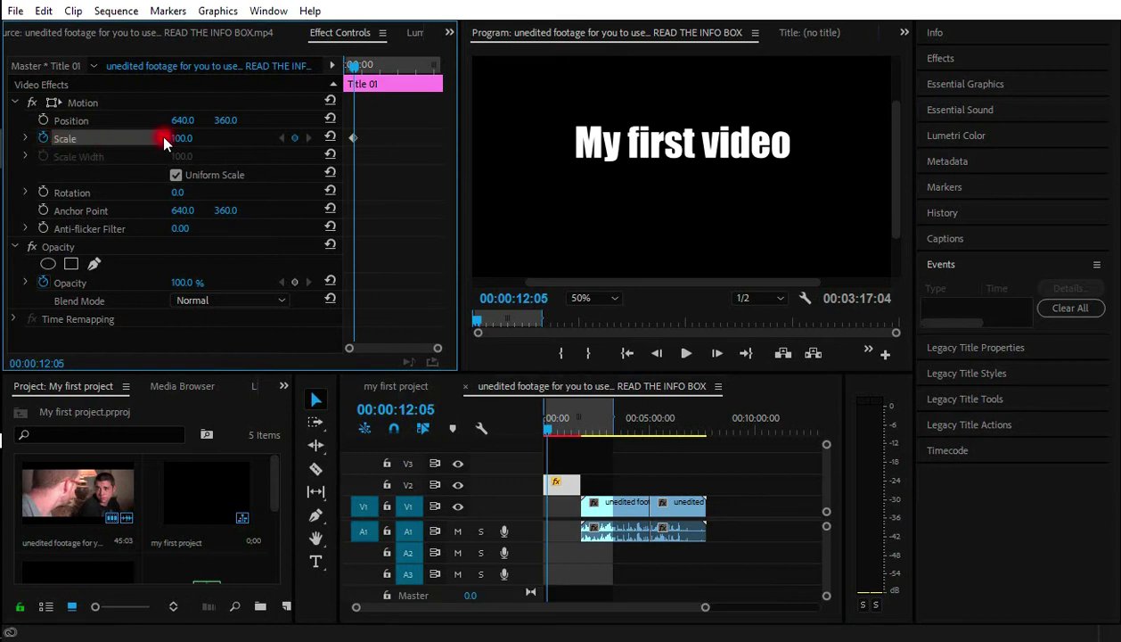
left_click_drag(175, 142, 178, 134)
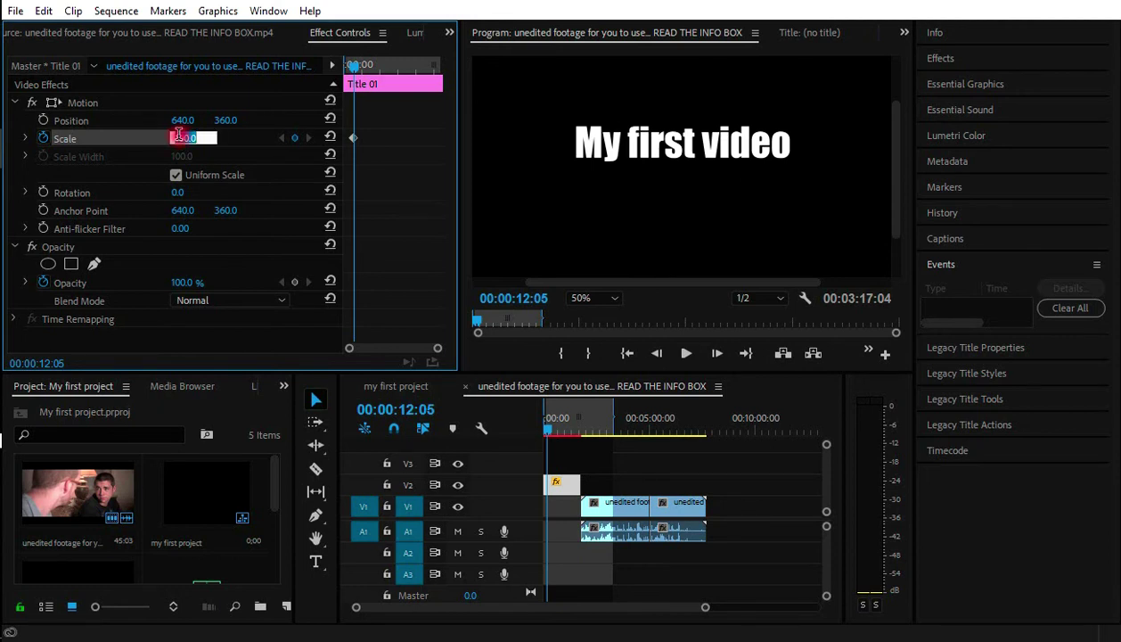
type("20")
key("Return")
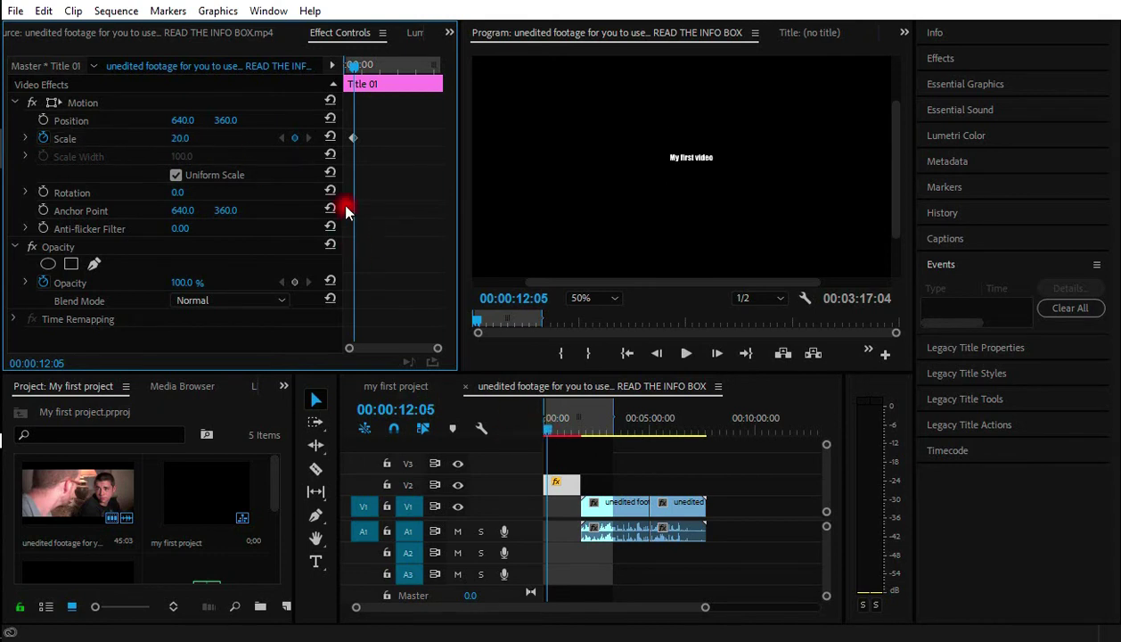
- Later in the title, add a second Scale keyframe at 100
left_click_drag(360, 71, 389, 81)
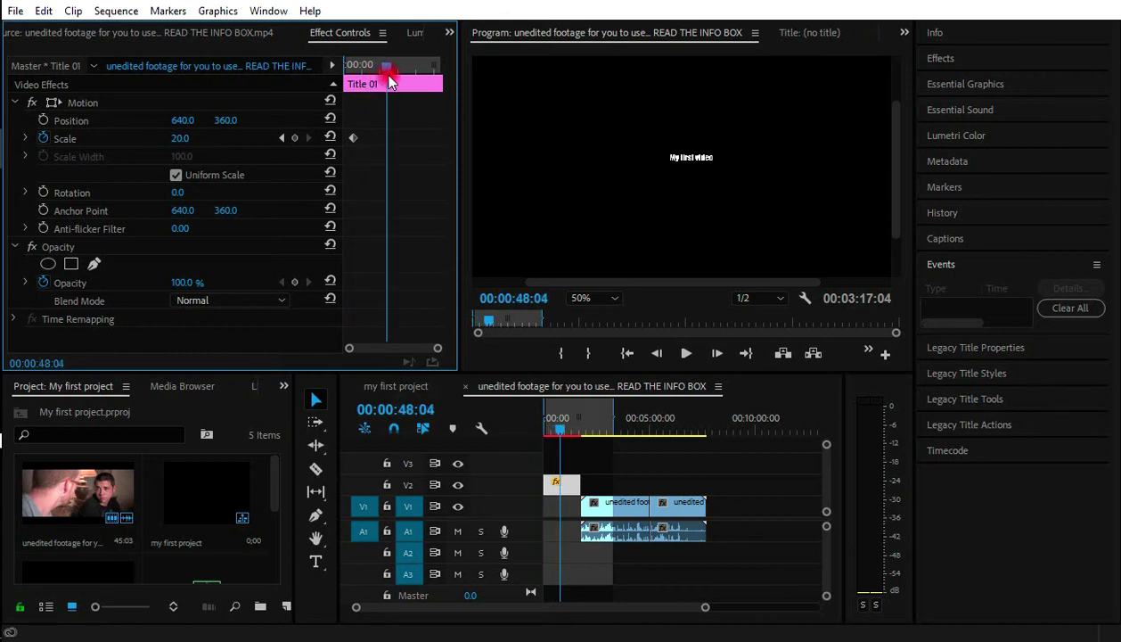
left_click(181, 137)
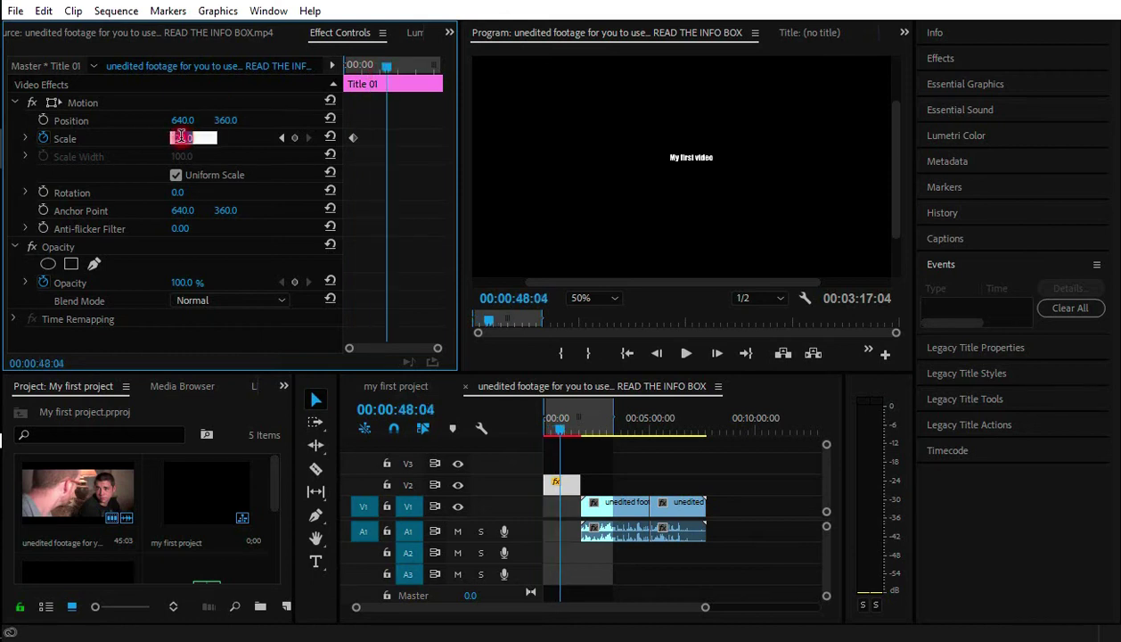
type("100")
key("Return")
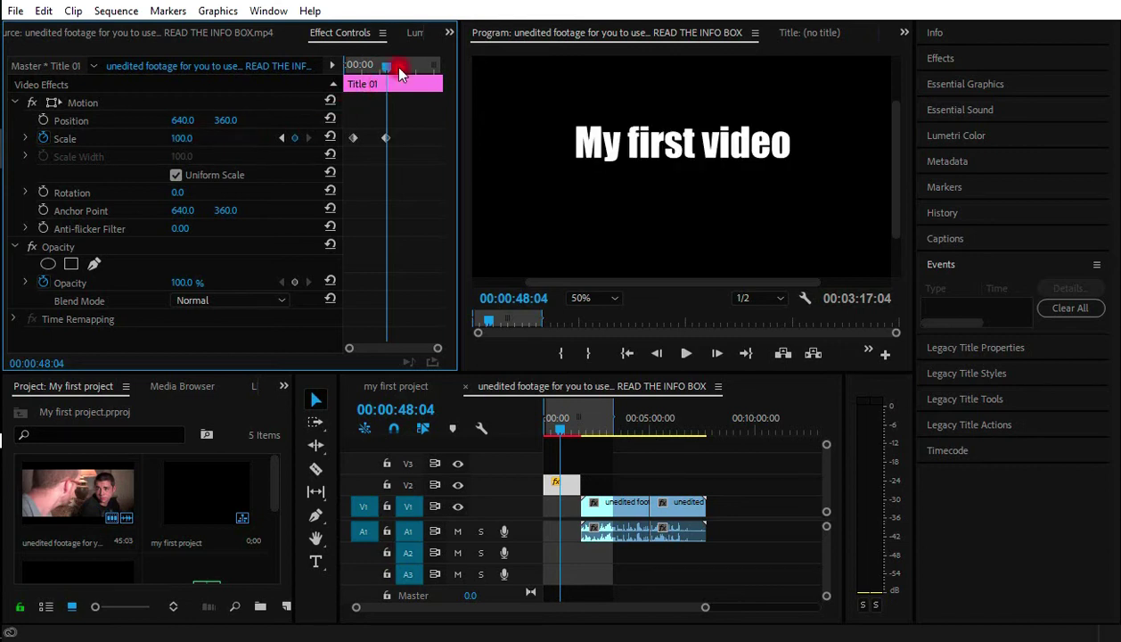
left_click_drag(390, 77, 337, 70)
- Set the title's Opacity to 0% at its start as the first keyframe
left_click(158, 223)
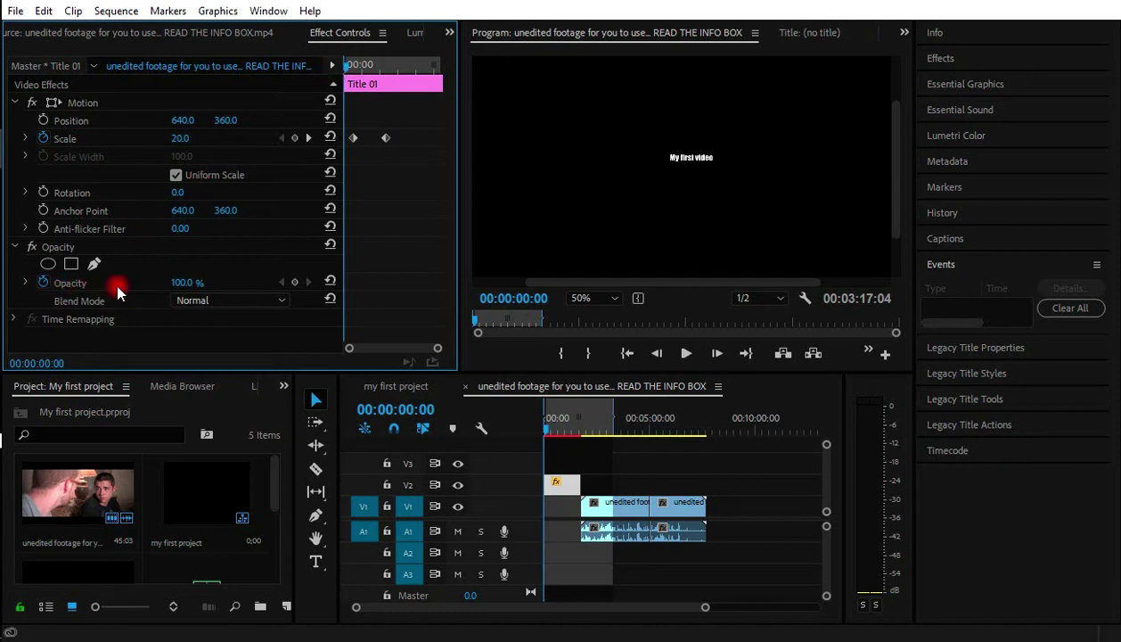
left_click(180, 285)
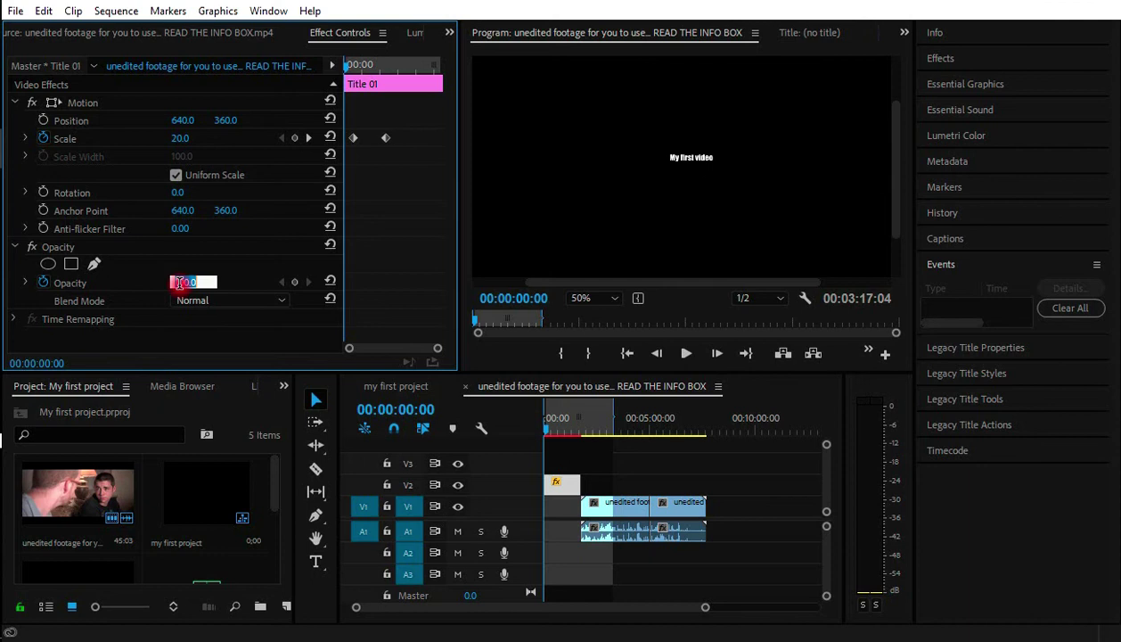
left_click(348, 59)
left_click(213, 276)
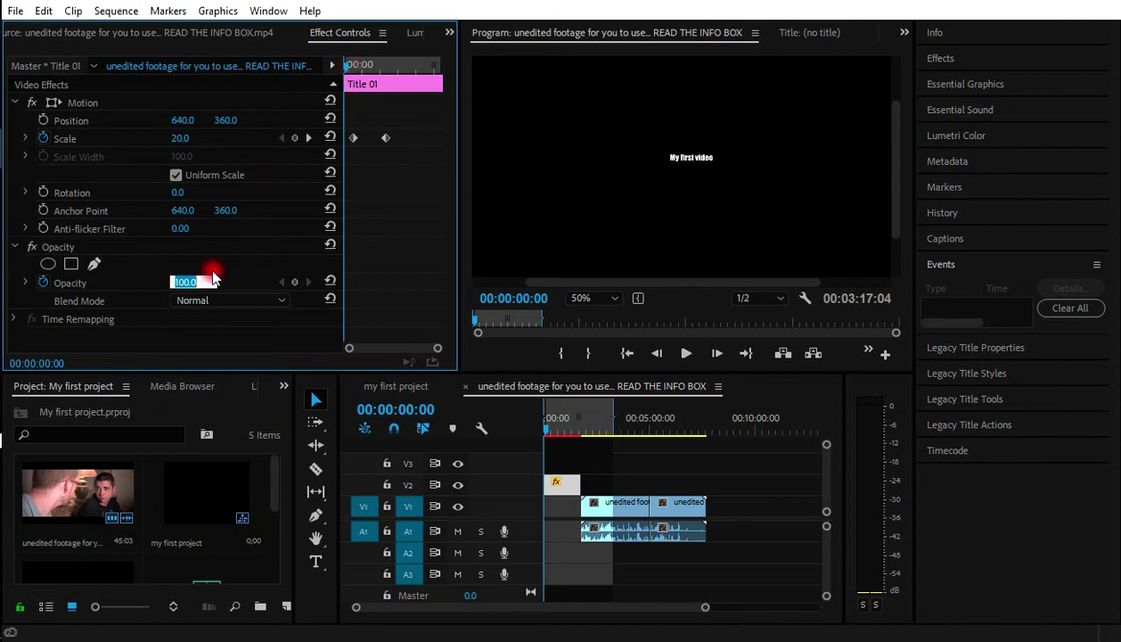
type("0")
key("Return")
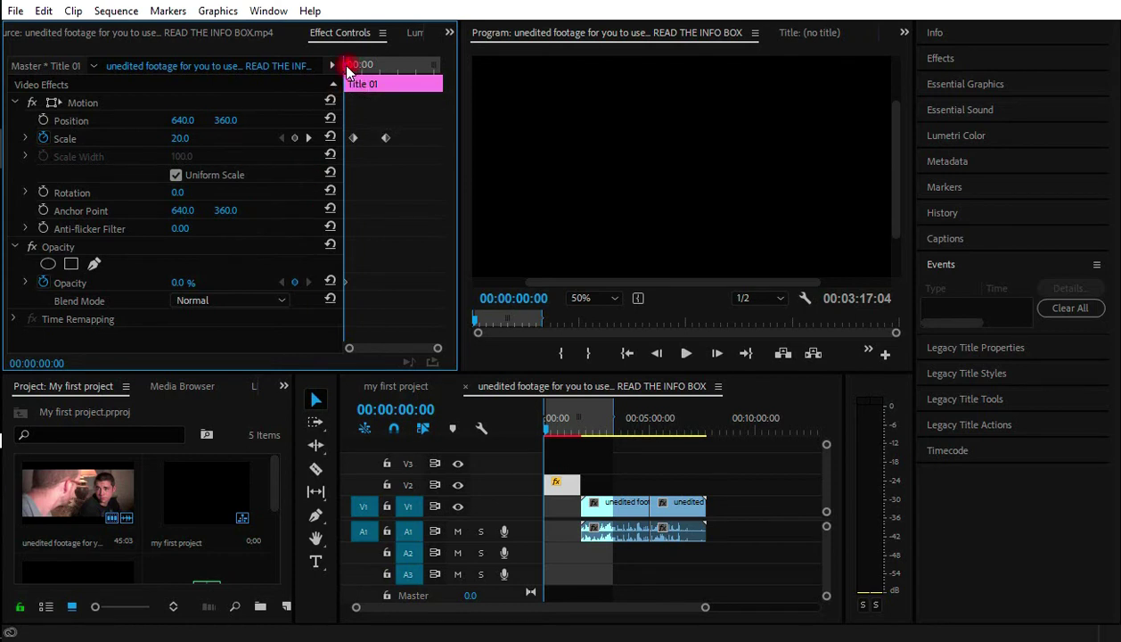
- A few seconds later, add a 100% Opacity keyframe for the fade-in
left_click_drag(354, 69, 356, 72)
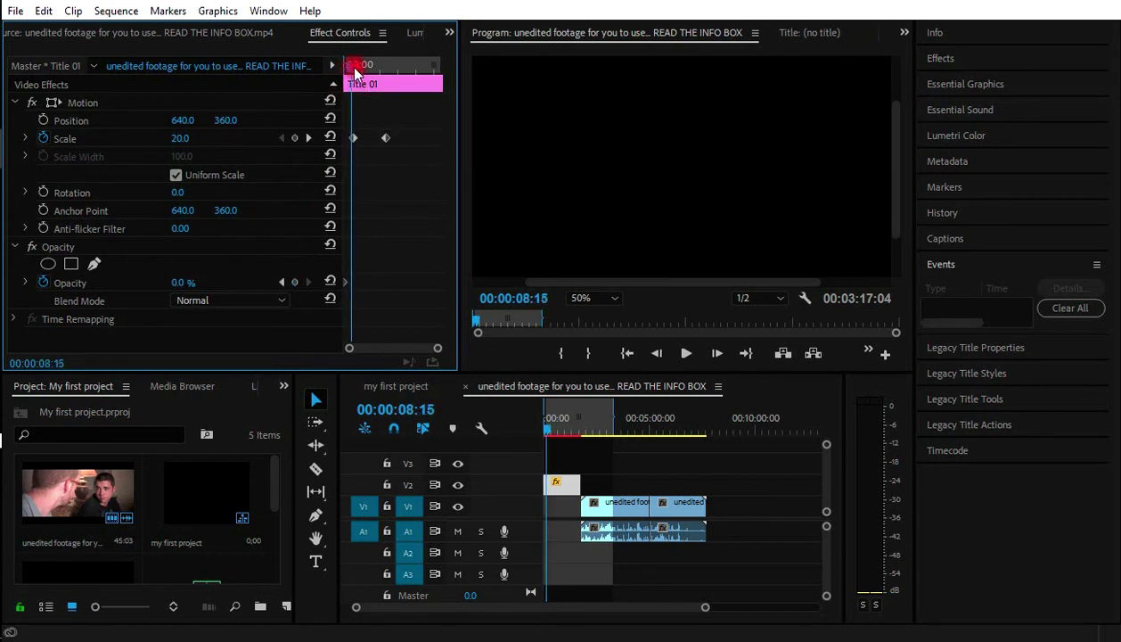
left_click(179, 281)
type("100")
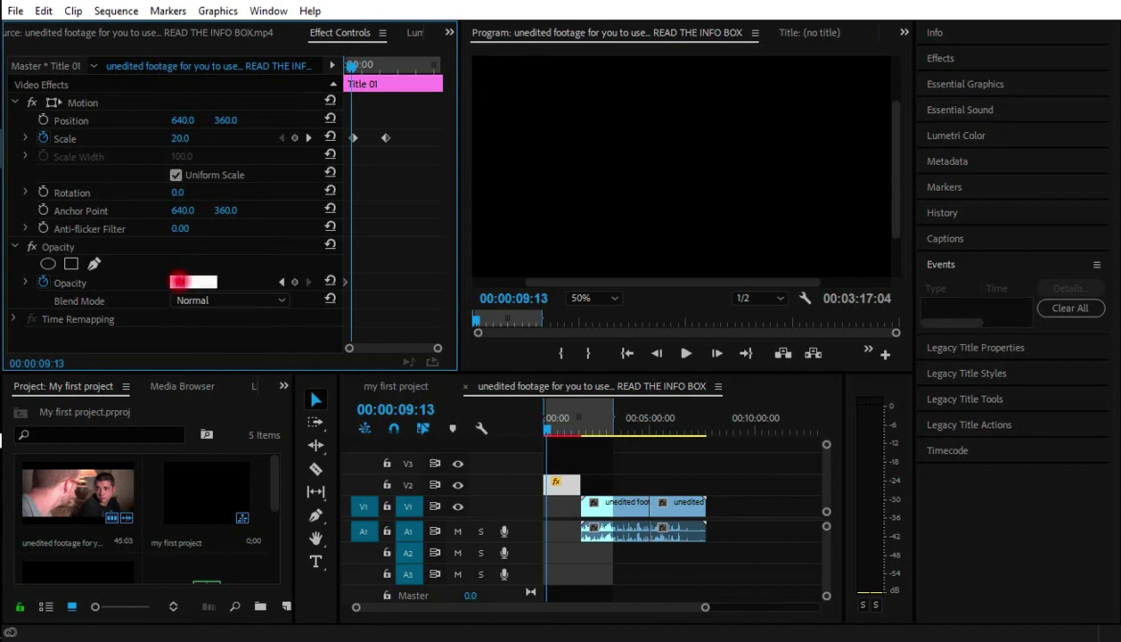
key("Return")
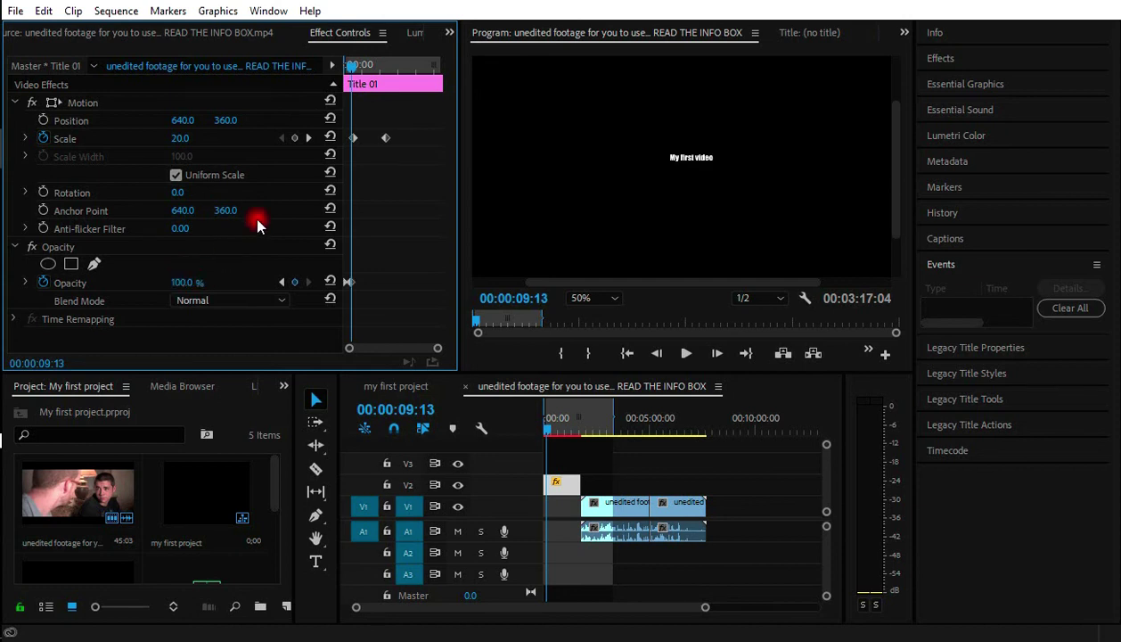
- Further along, add Opacity keyframes at 0% and then back at 100%
left_click_drag(354, 70, 375, 75)
left_click(181, 282)
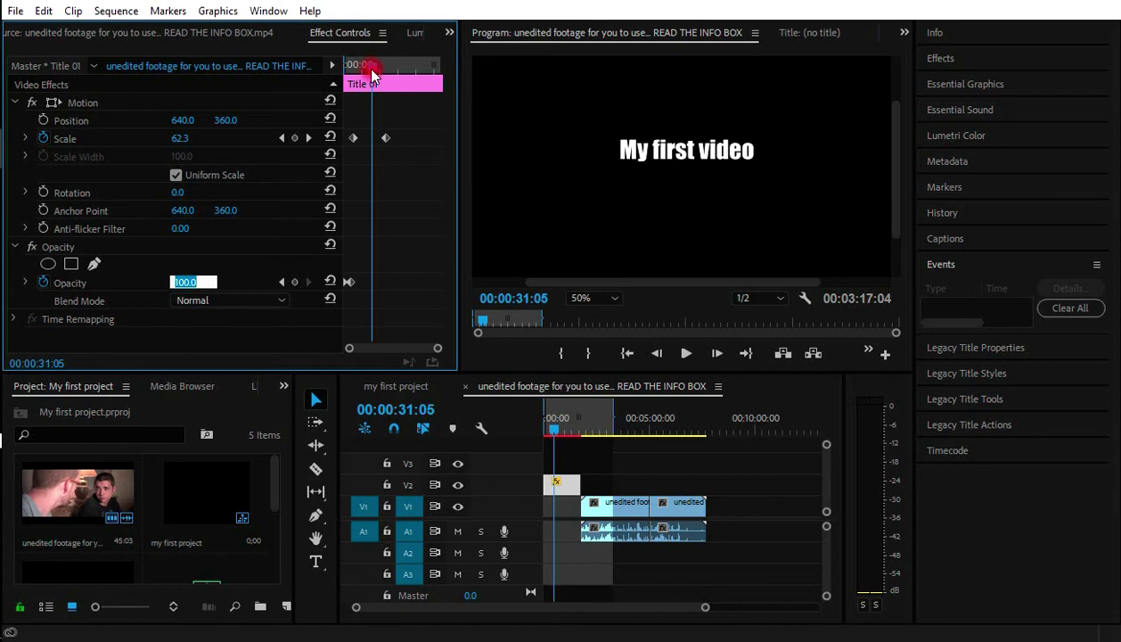
type("0")
key("Return")
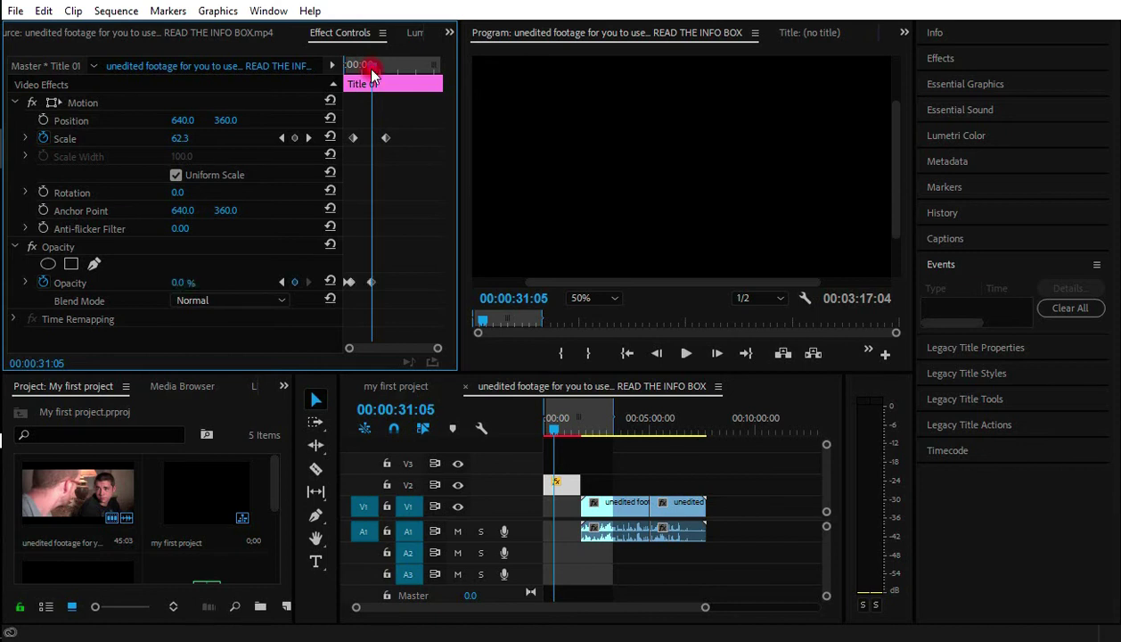
left_click_drag(373, 71, 380, 73)
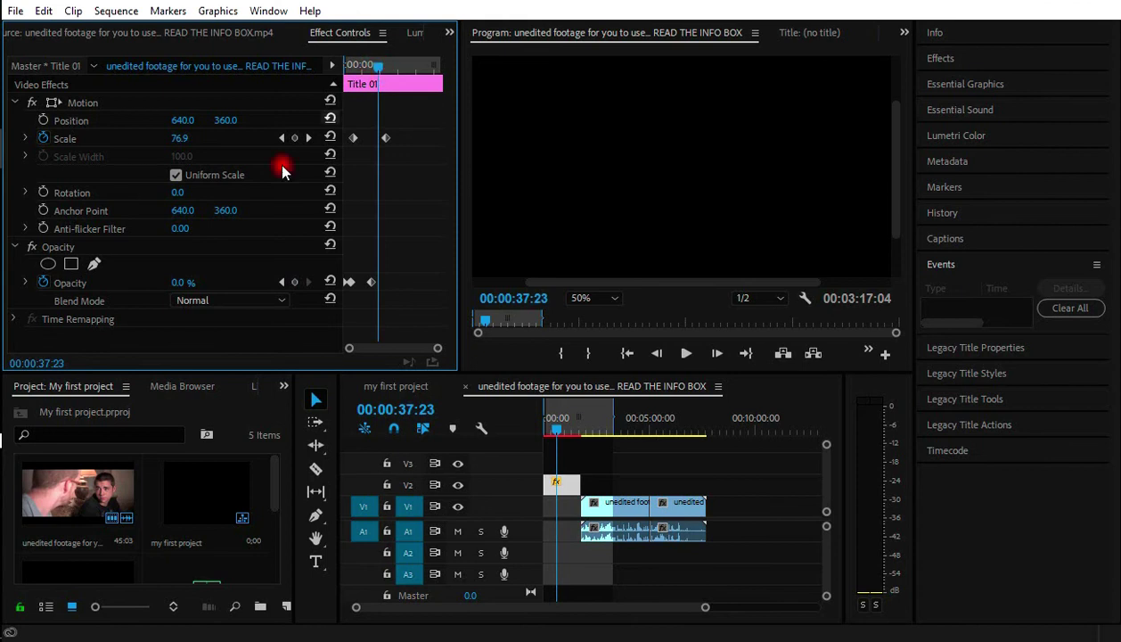
left_click(179, 283)
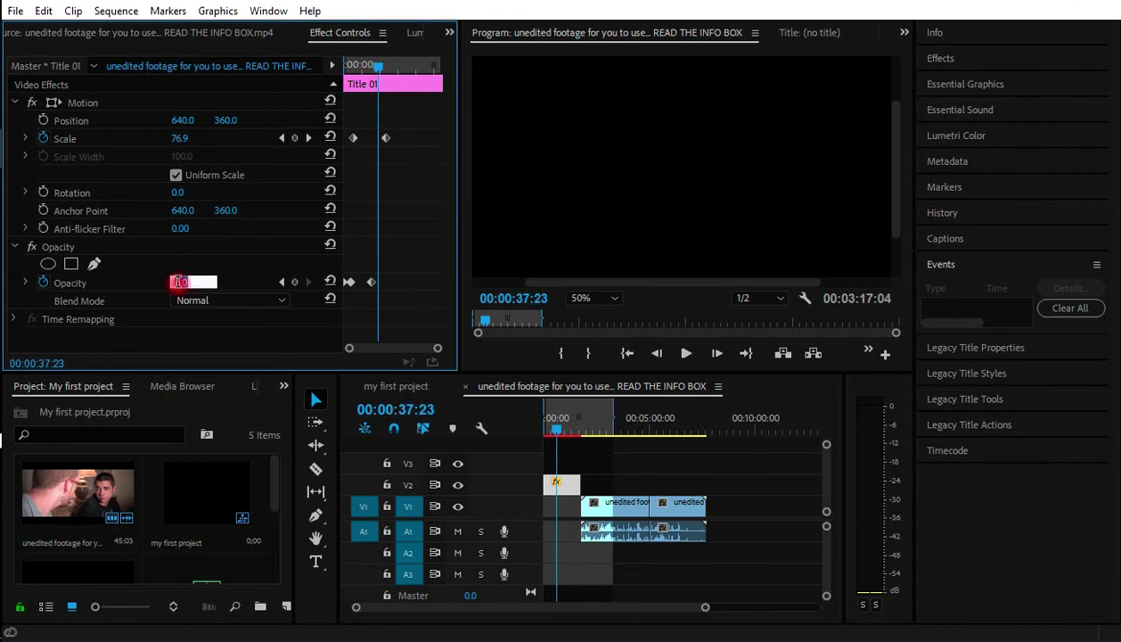
type("100")
key("Return")
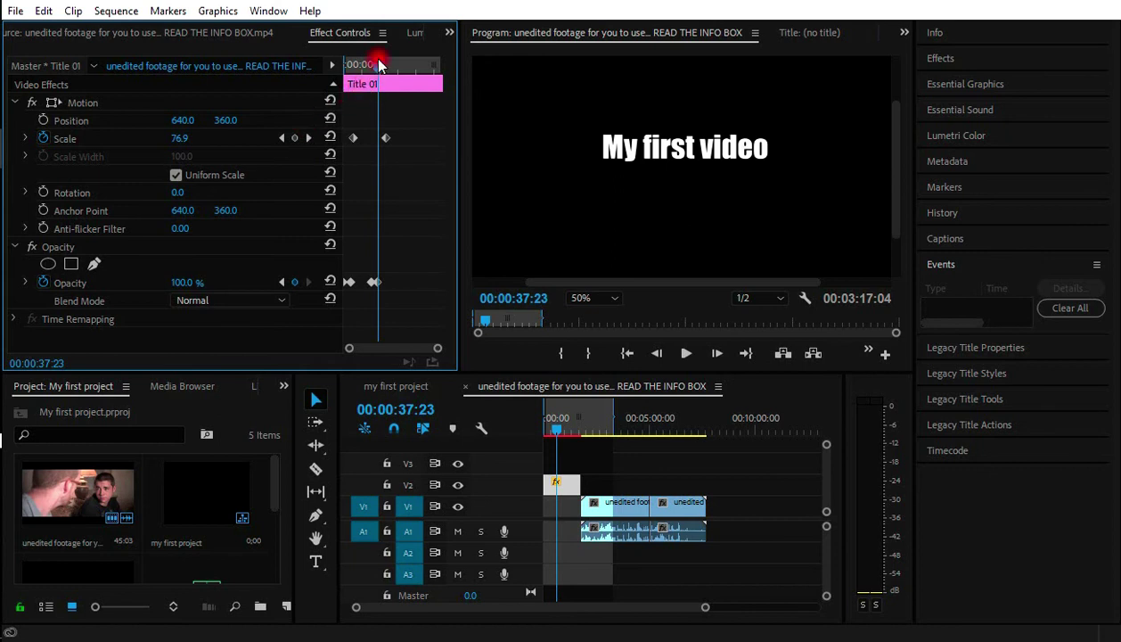
- Return the playhead to 00:00:00:00 and play the sequence to preview the title animation
left_click_drag(371, 64, 321, 71)
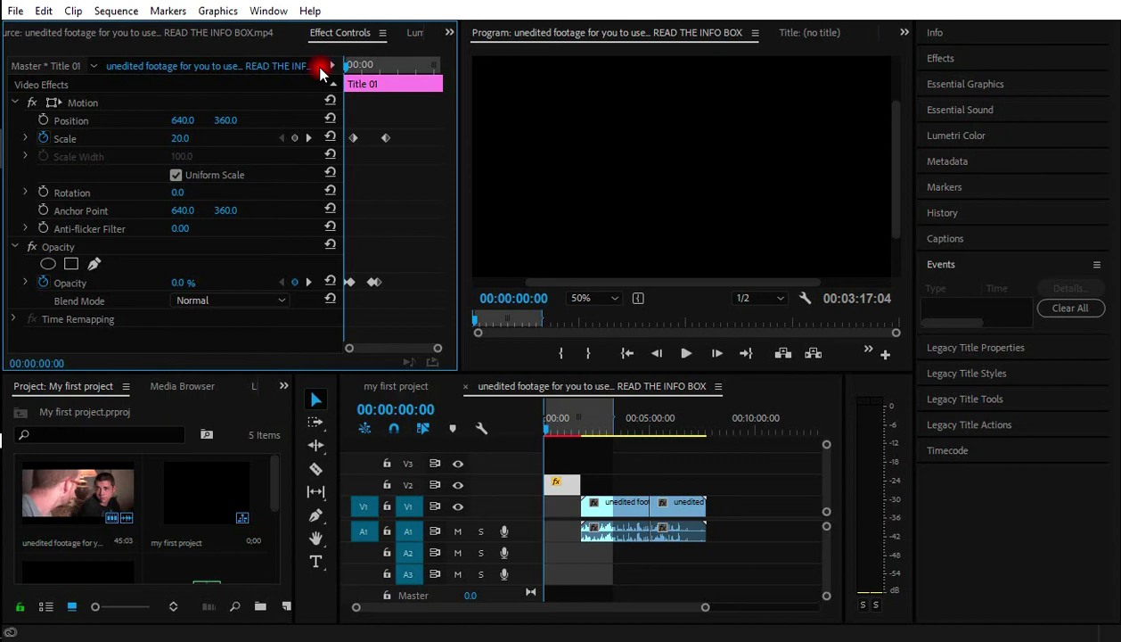
key("space")
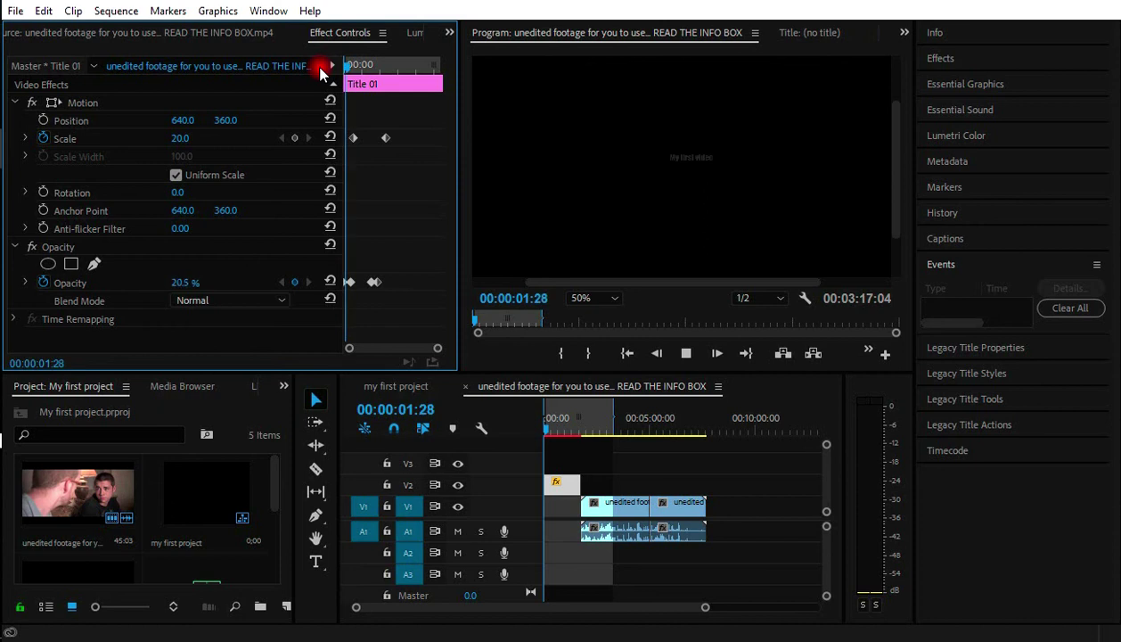